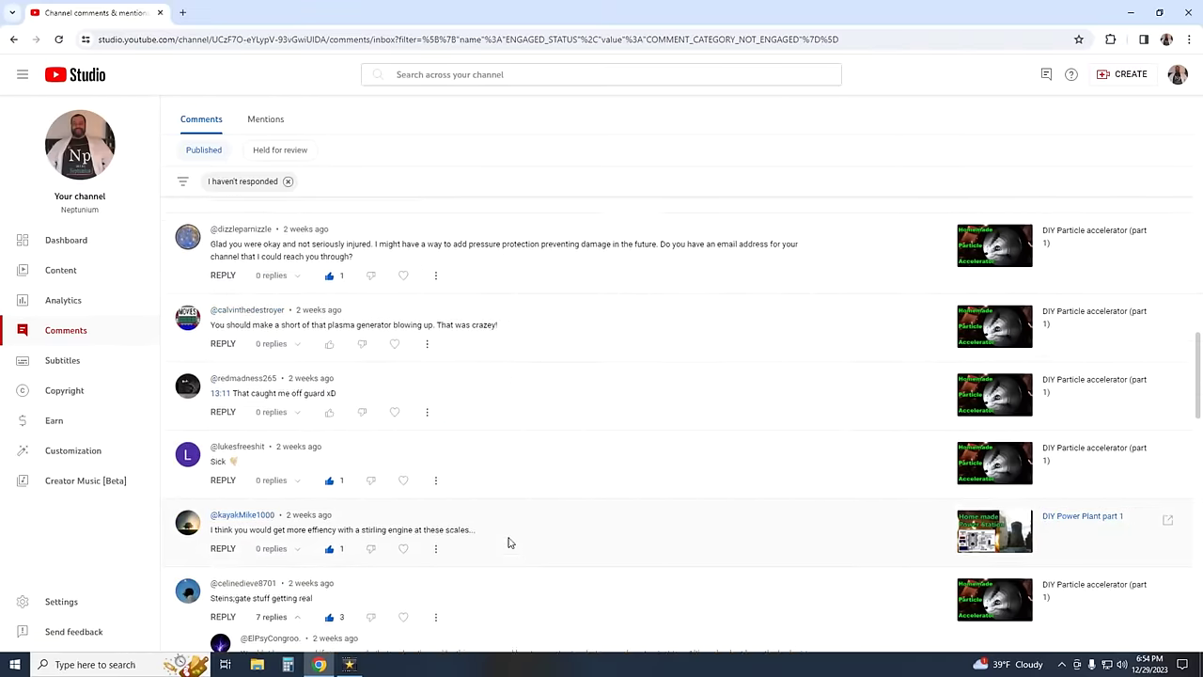
Step: Read through the published YouTube channel comments that have not been responded to
{"action": "scroll", "coordinate": [509, 542], "scroll_direction": "down", "scroll_amount": 2}
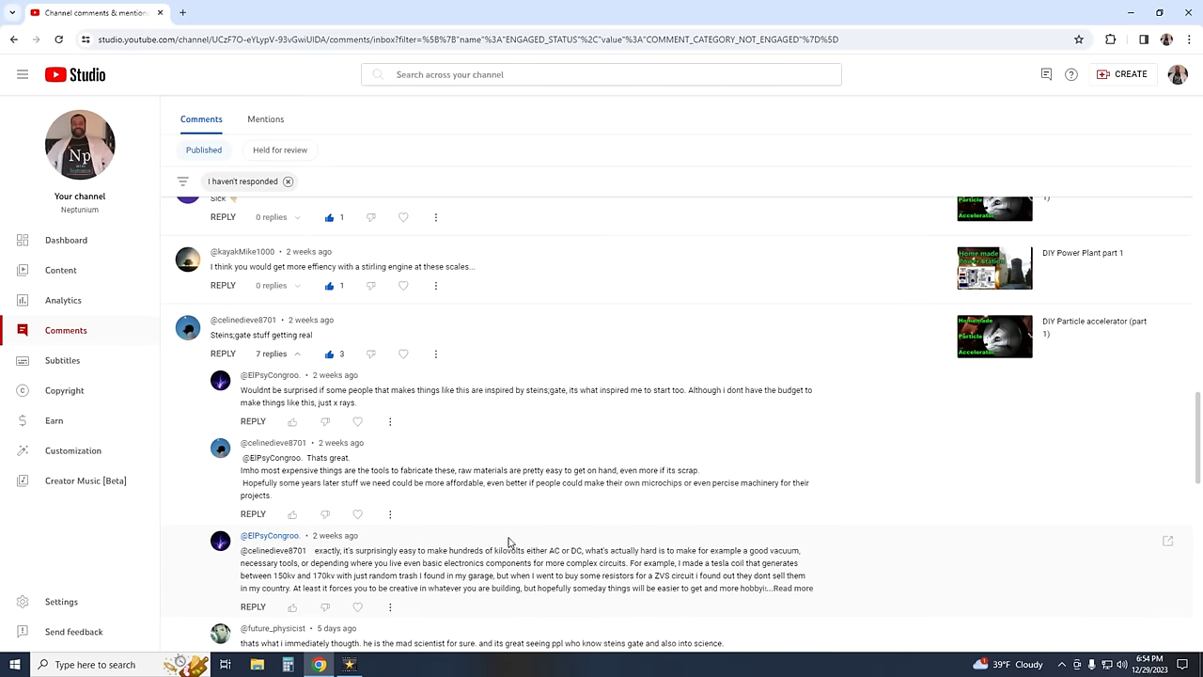
{"action": "scroll", "coordinate": [509, 542], "scroll_direction": "down", "scroll_amount": 2}
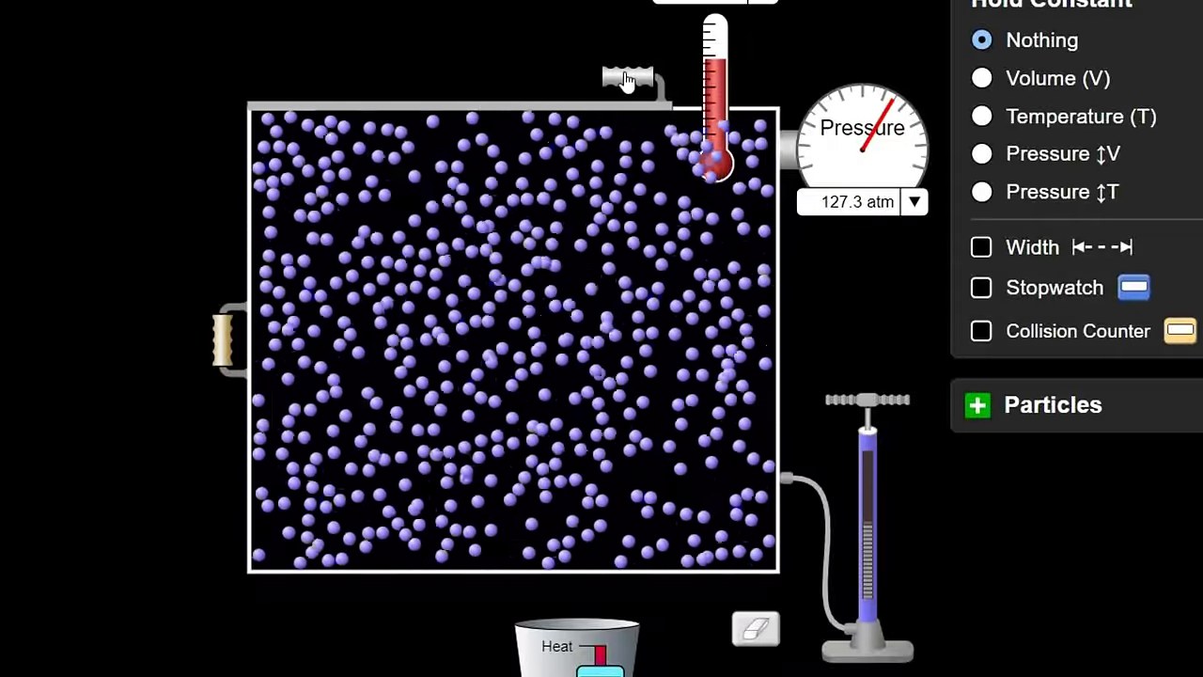
Step: Slide the container's lid open in the gas simulation and consult the kinetic theory section of Wikipedia's Mean free path article
{"action": "left_click_drag", "start_coordinate": [624, 77], "coordinate": [188, 85]}
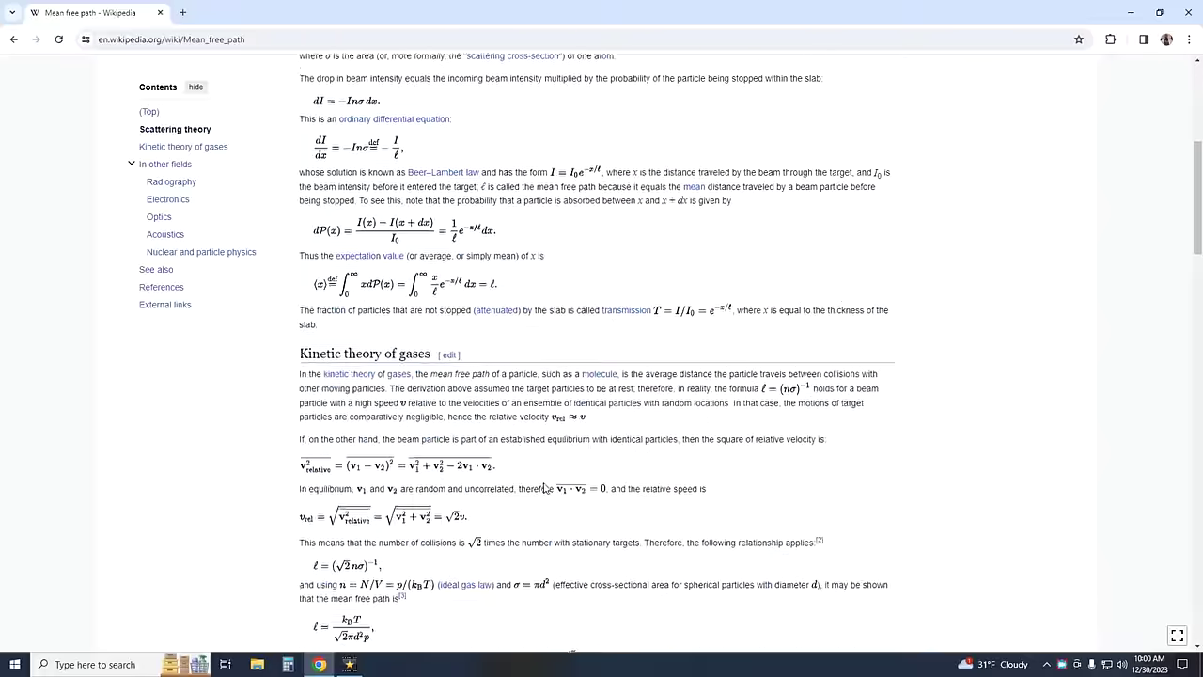
{"action": "scroll", "coordinate": [543, 488], "scroll_direction": "down", "scroll_amount": 1}
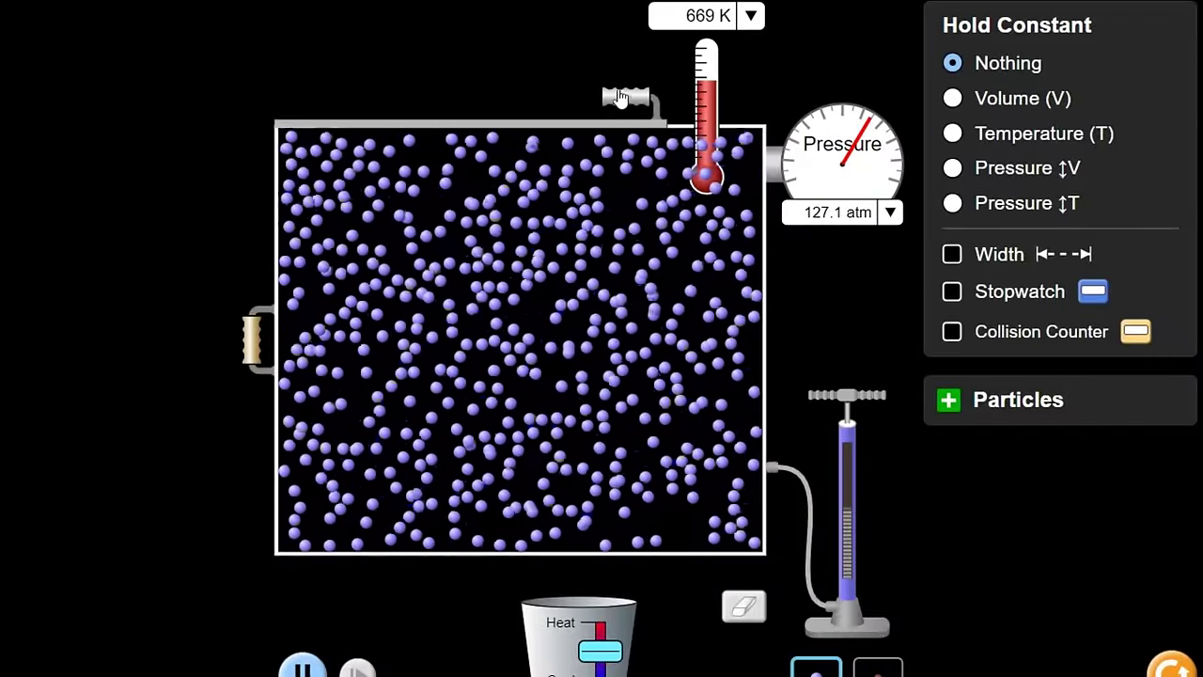
{"action": "left_click_drag", "start_coordinate": [625, 98], "coordinate": [299, 98]}
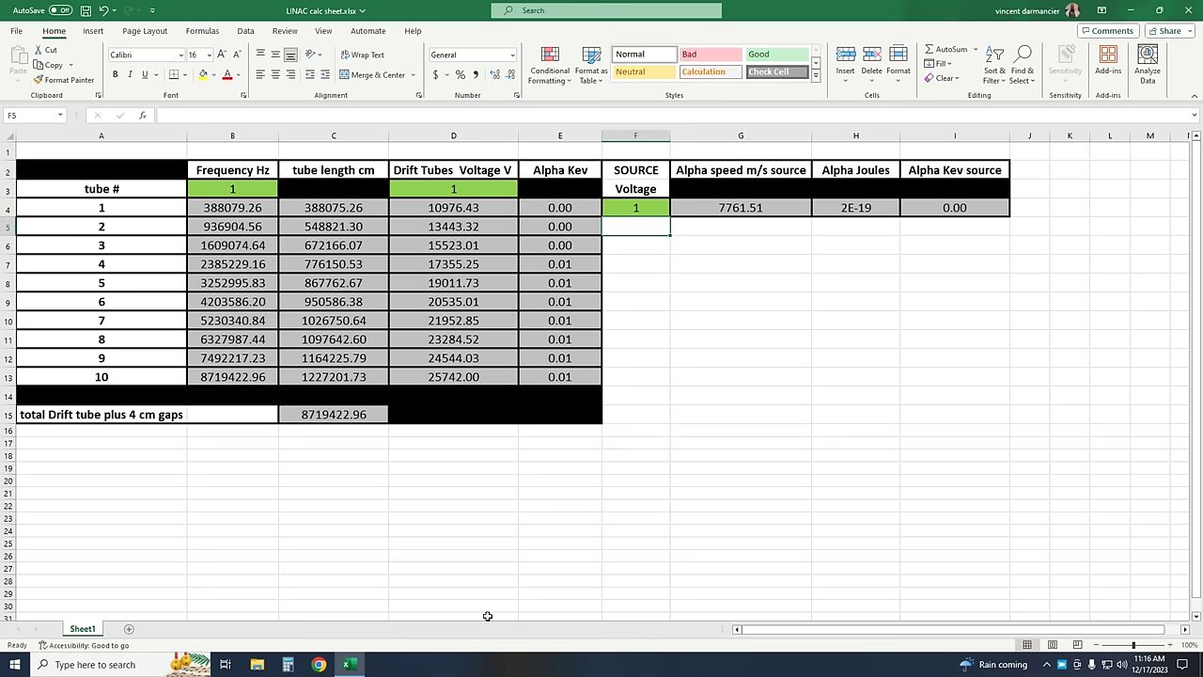
Step: In the LINAC calc sheet in Excel, set the source voltage to 2000 and the frequency to 200000 Hz
{"action": "left_click", "coordinate": [648, 209]}
{"action": "type", "text": "2000"}
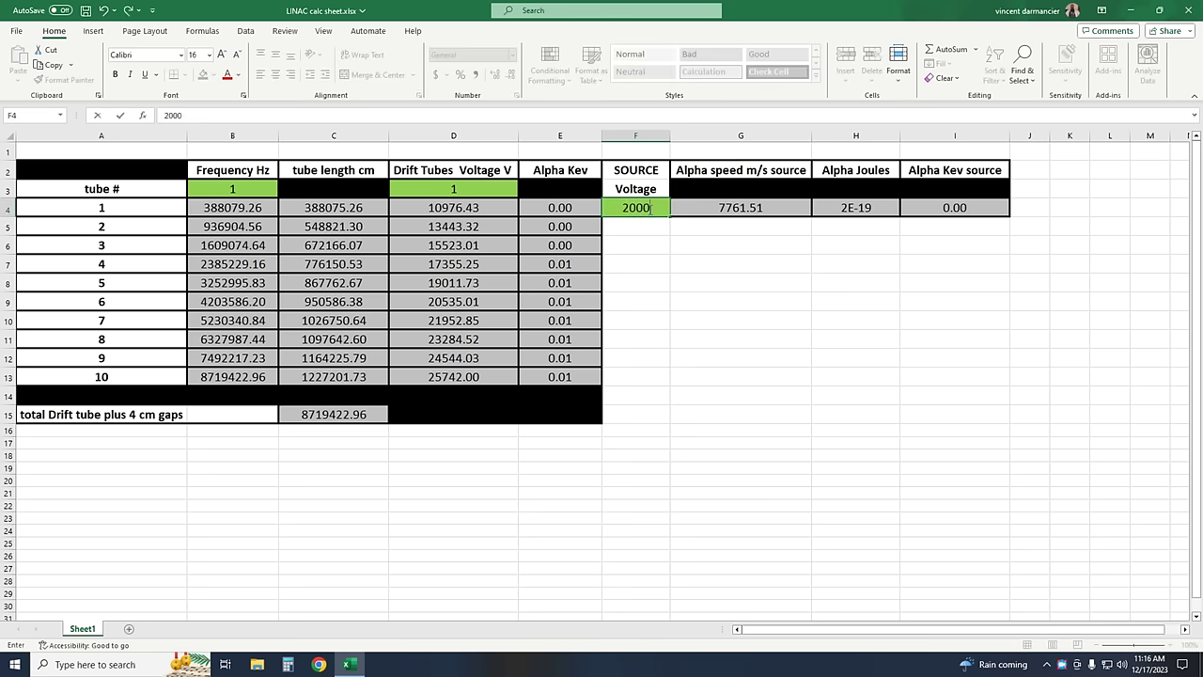
{"action": "key", "text": "Return"}
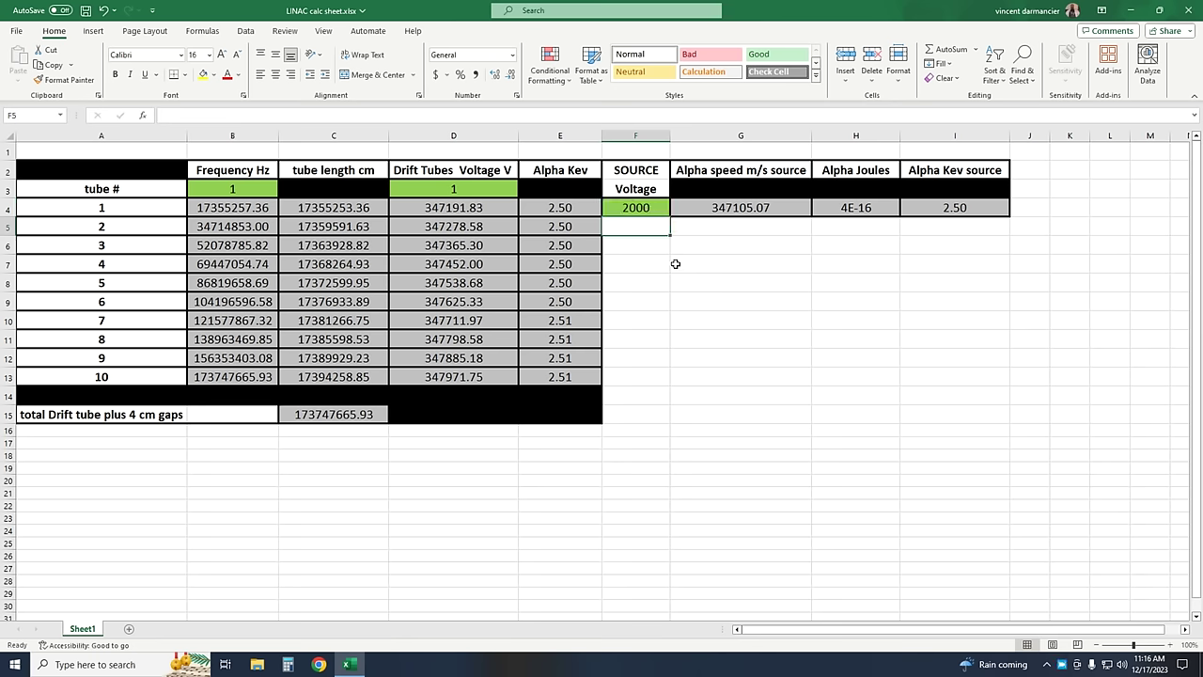
{"action": "left_click", "coordinate": [248, 190]}
{"action": "type", "text": "200000"}
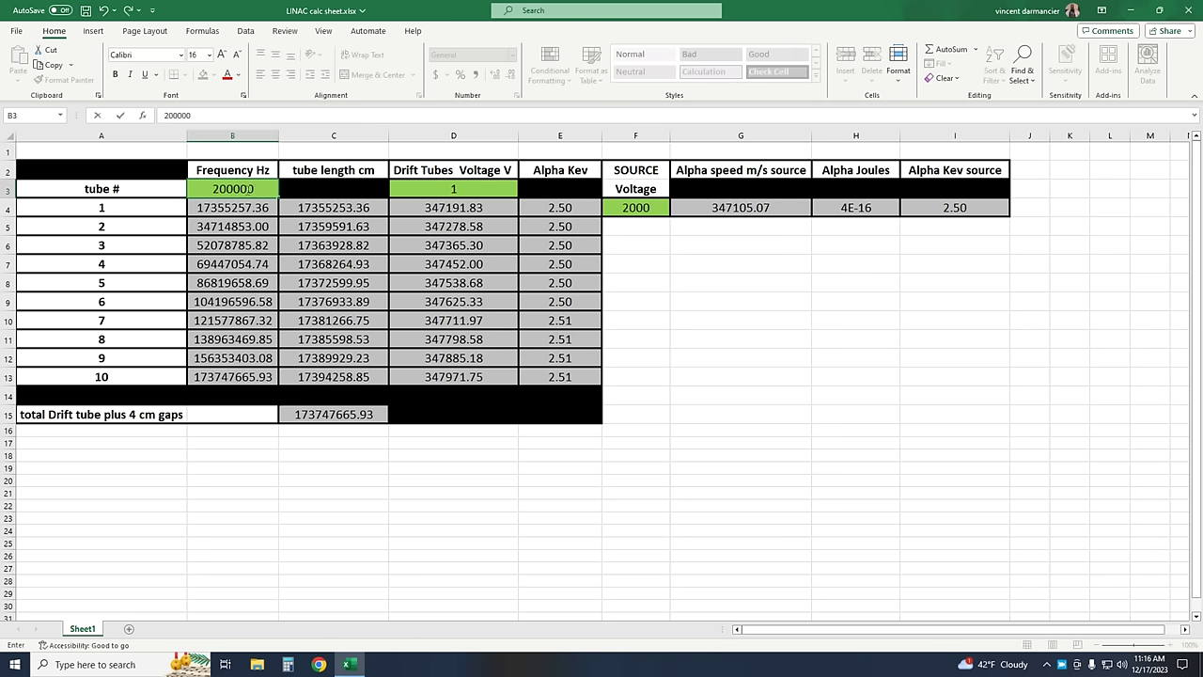
{"action": "key", "text": "Return"}
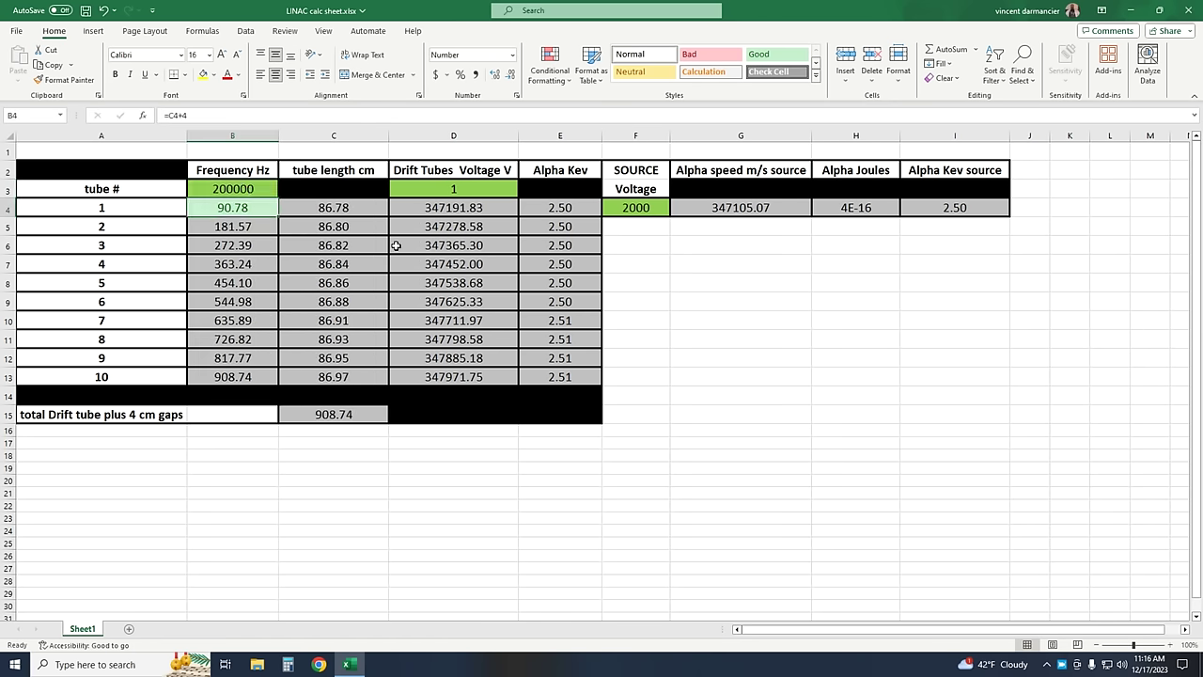
Step: Set the drift tube voltage to 1000 V and check the total drift tube length including the gaps
{"action": "left_click", "coordinate": [477, 188]}
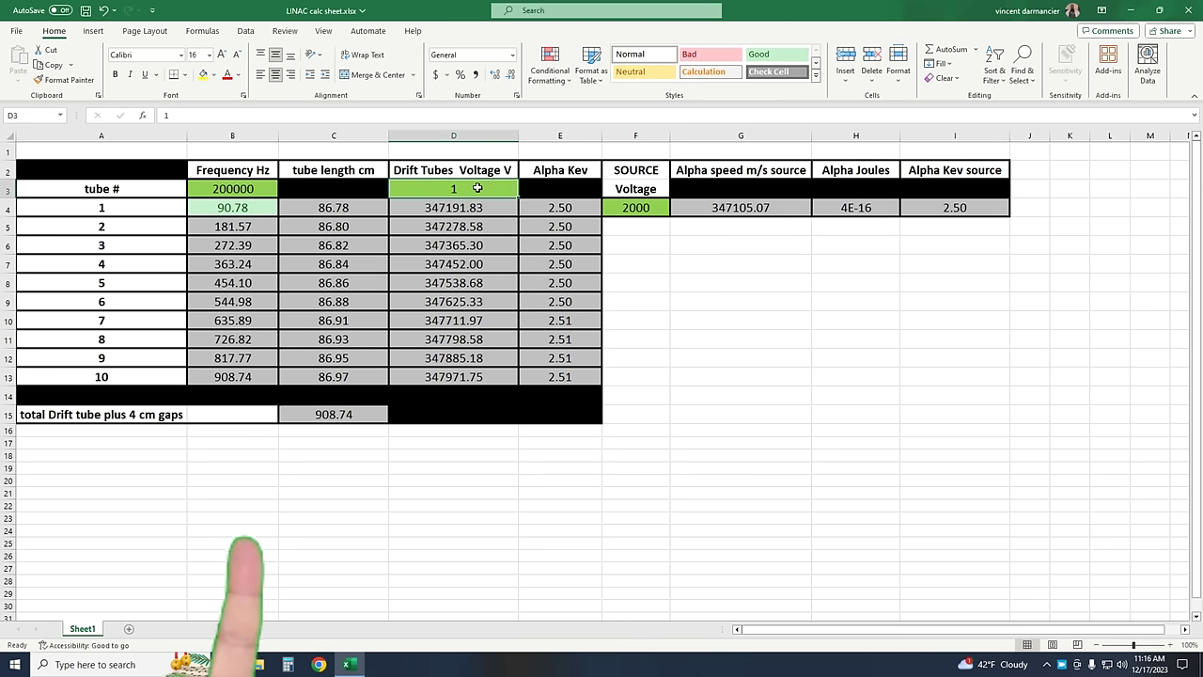
{"action": "type", "text": "1000"}
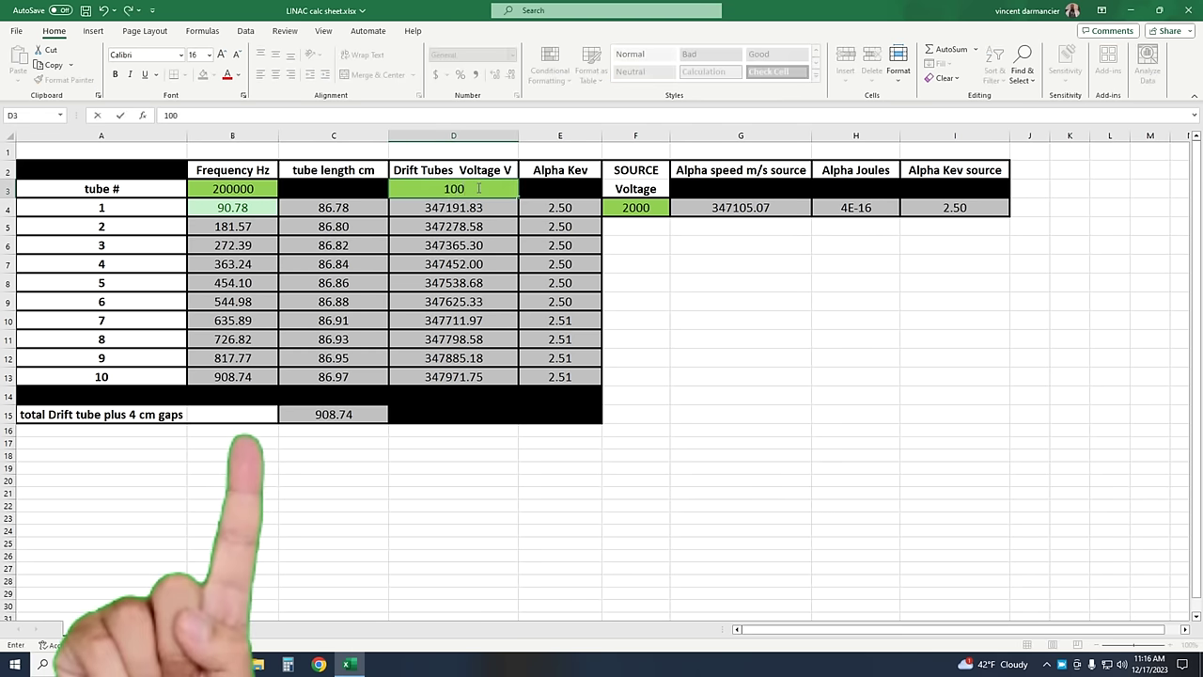
{"action": "key", "text": "Return"}
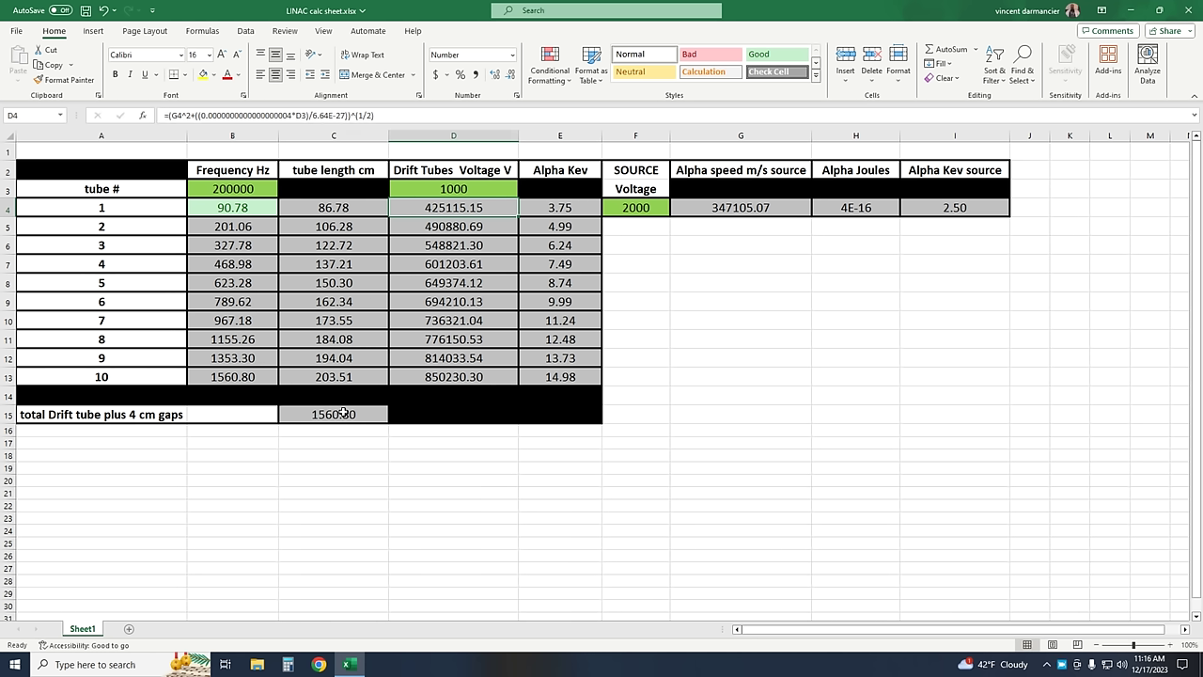
{"action": "left_click", "coordinate": [338, 412]}
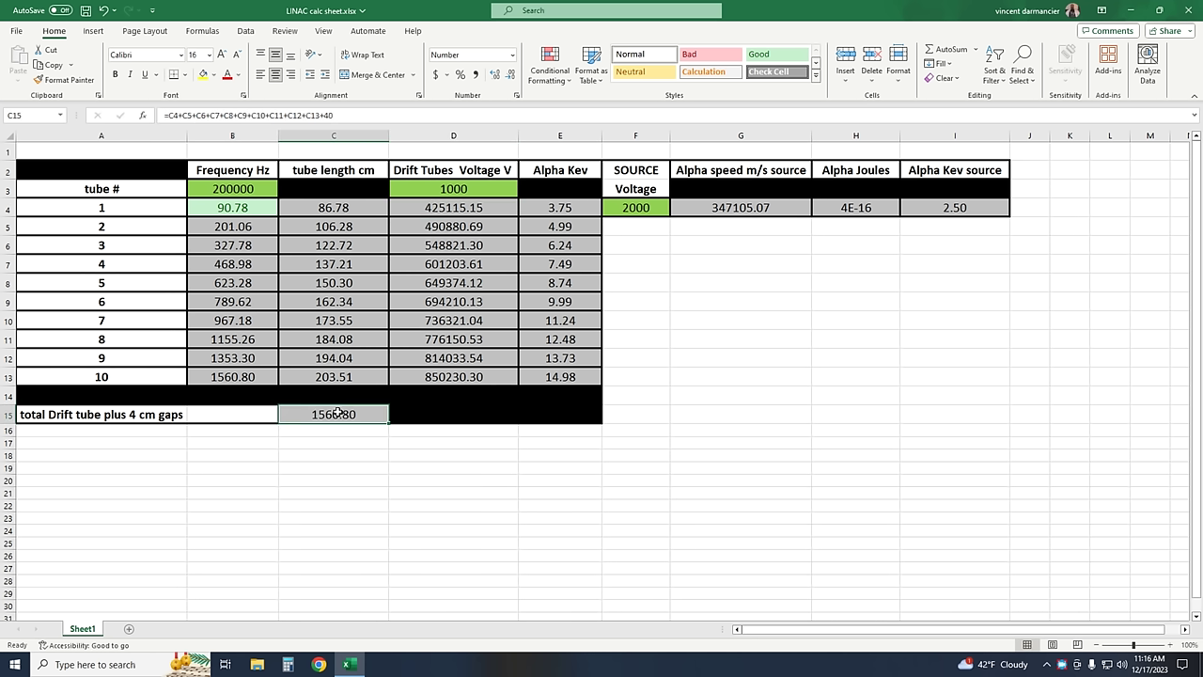
{"action": "left_click", "coordinate": [245, 188]}
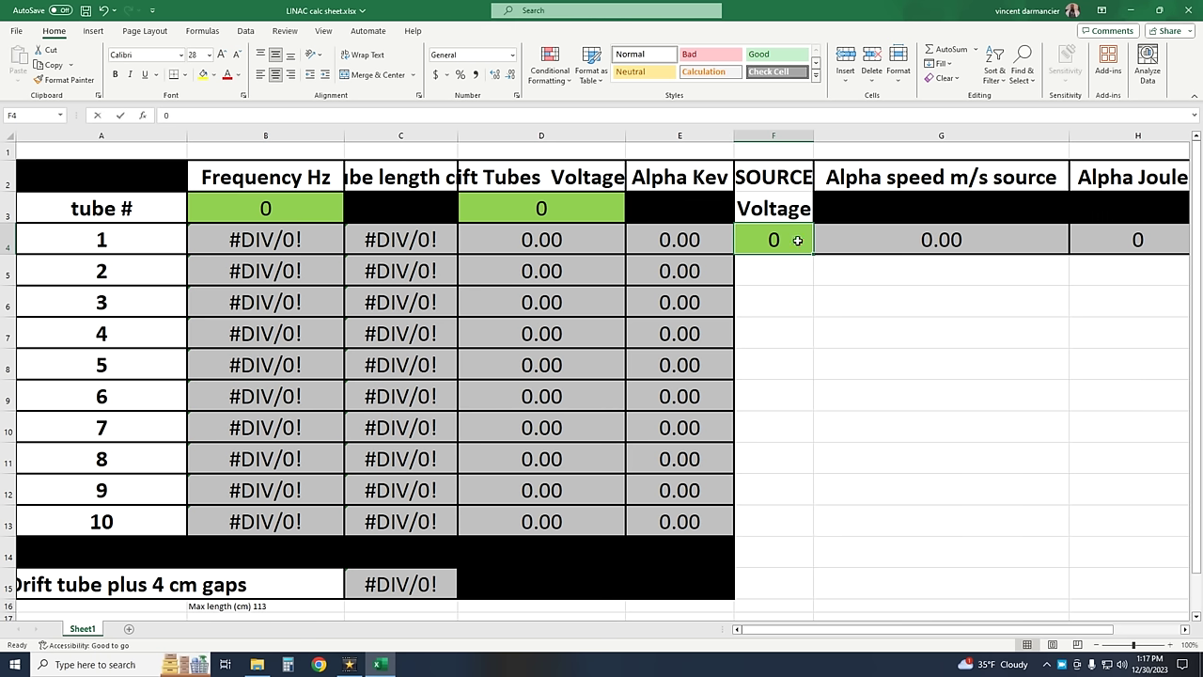
Step: Enter a source voltage of 2000 in the enlarged sheet and inspect the Alpha Kev source result
{"action": "type", "text": "2000"}
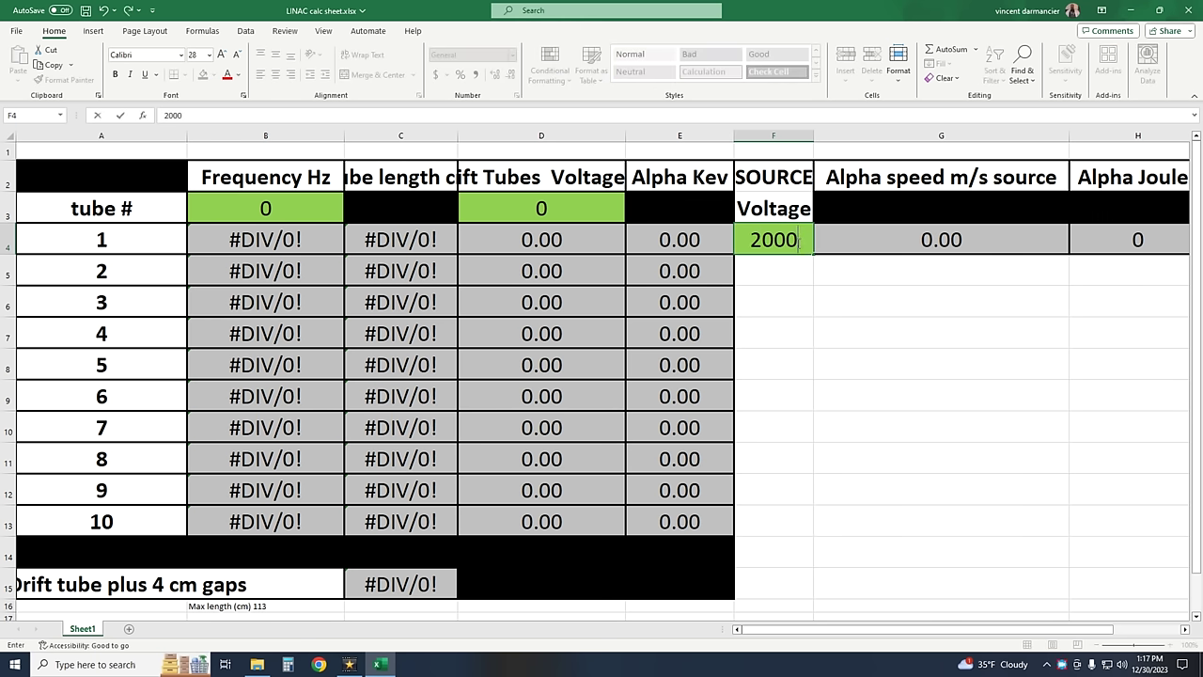
{"action": "key", "text": "Return"}
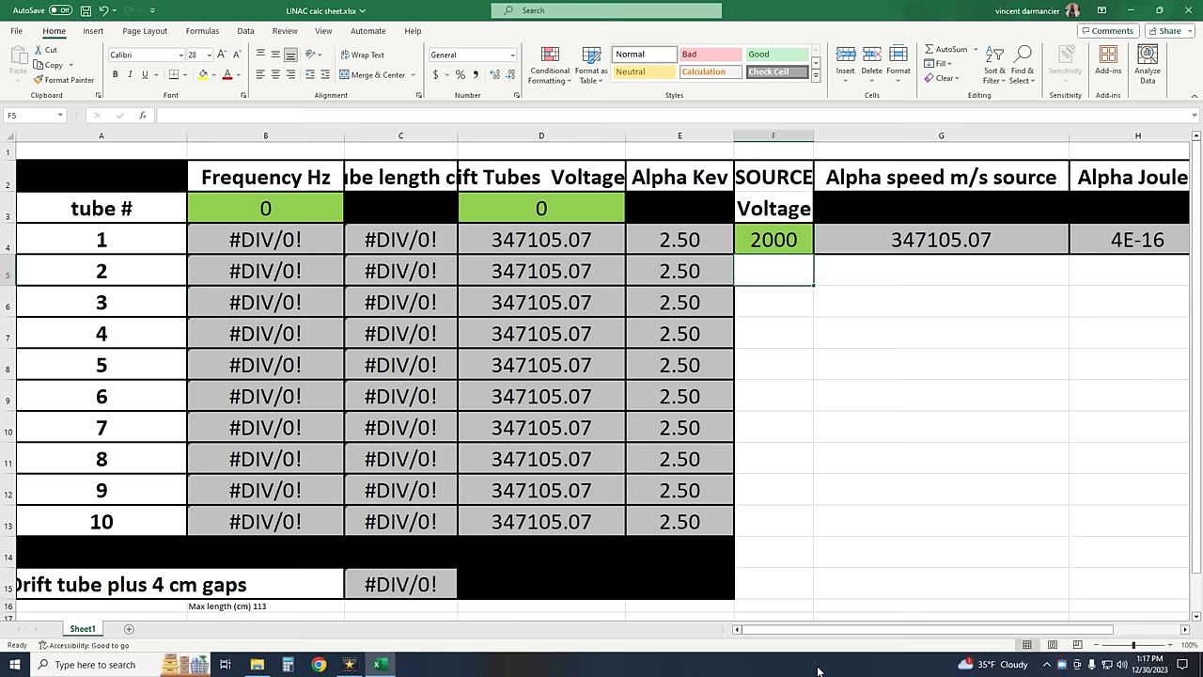
{"action": "left_click_drag", "start_coordinate": [848, 642], "coordinate": [914, 642]}
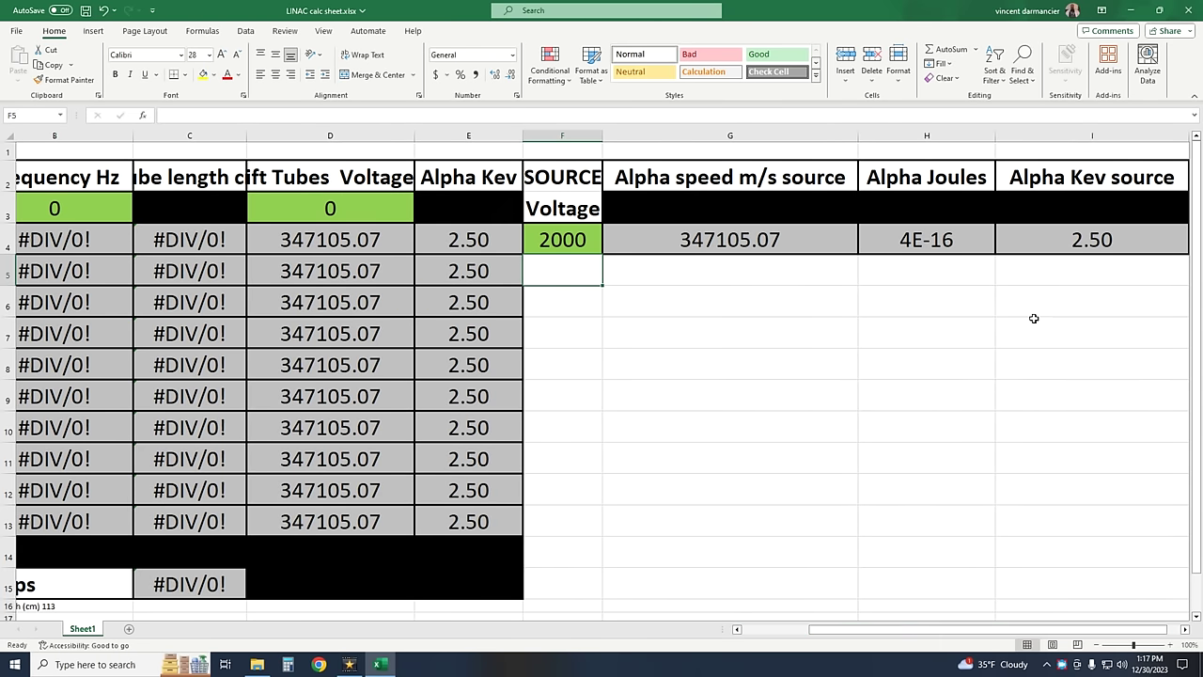
{"action": "left_click", "coordinate": [1090, 247]}
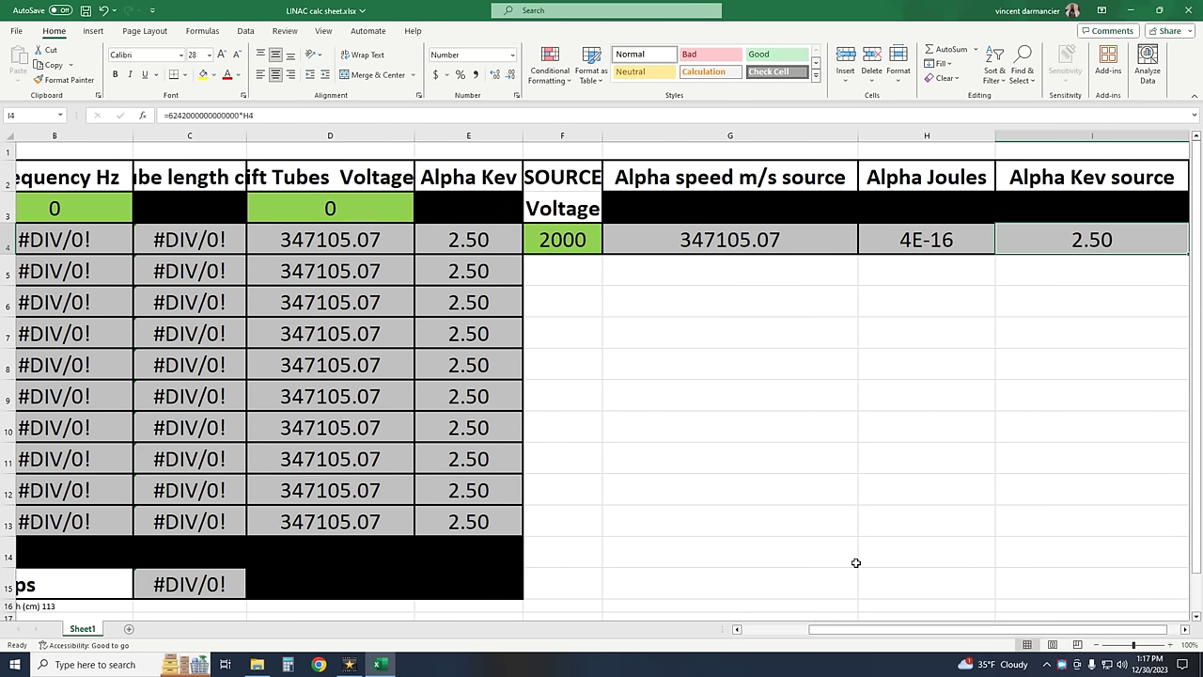
Step: Set the drift tube voltage to 12000 V and the frequency to 4000000 Hz, checking the alpha energy for tube 6
{"action": "left_click_drag", "start_coordinate": [886, 639], "coordinate": [822, 639]}
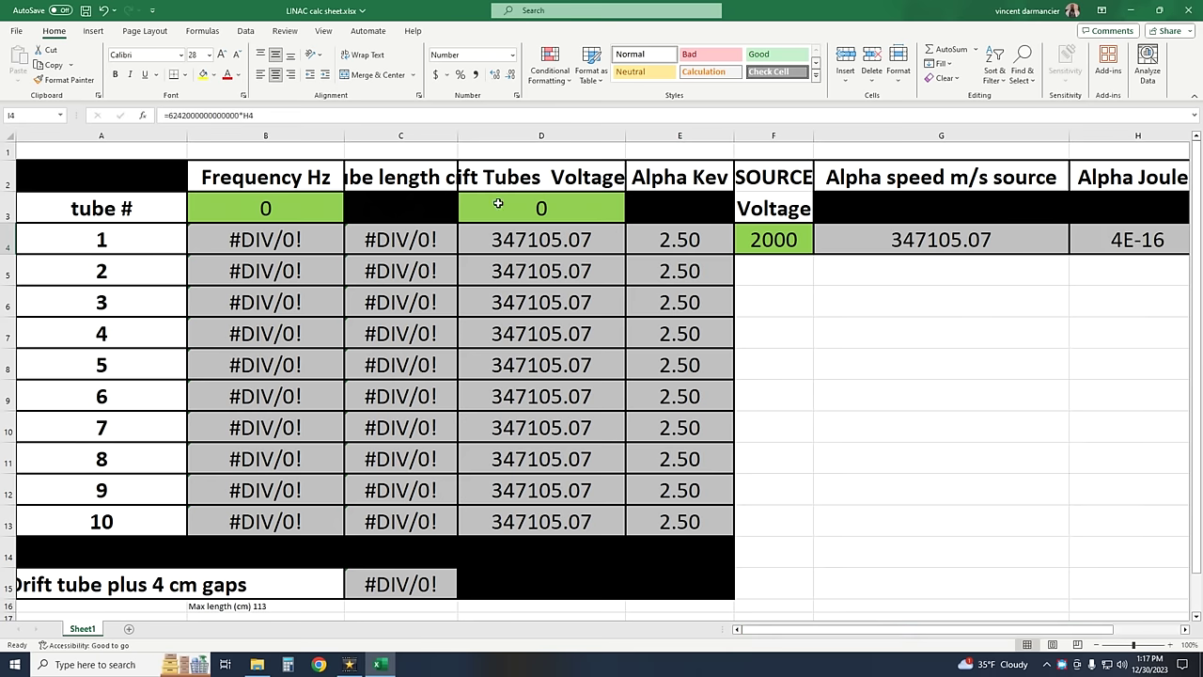
{"action": "left_click", "coordinate": [539, 205]}
{"action": "type", "text": "12000"}
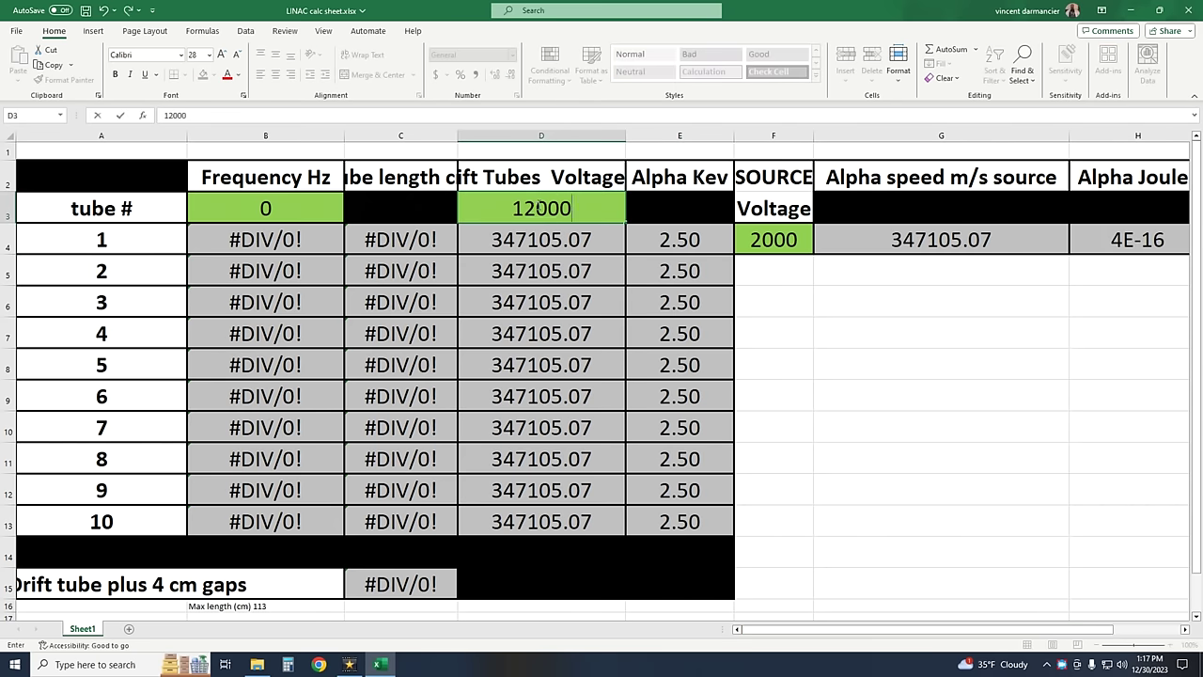
{"action": "key", "text": "Return"}
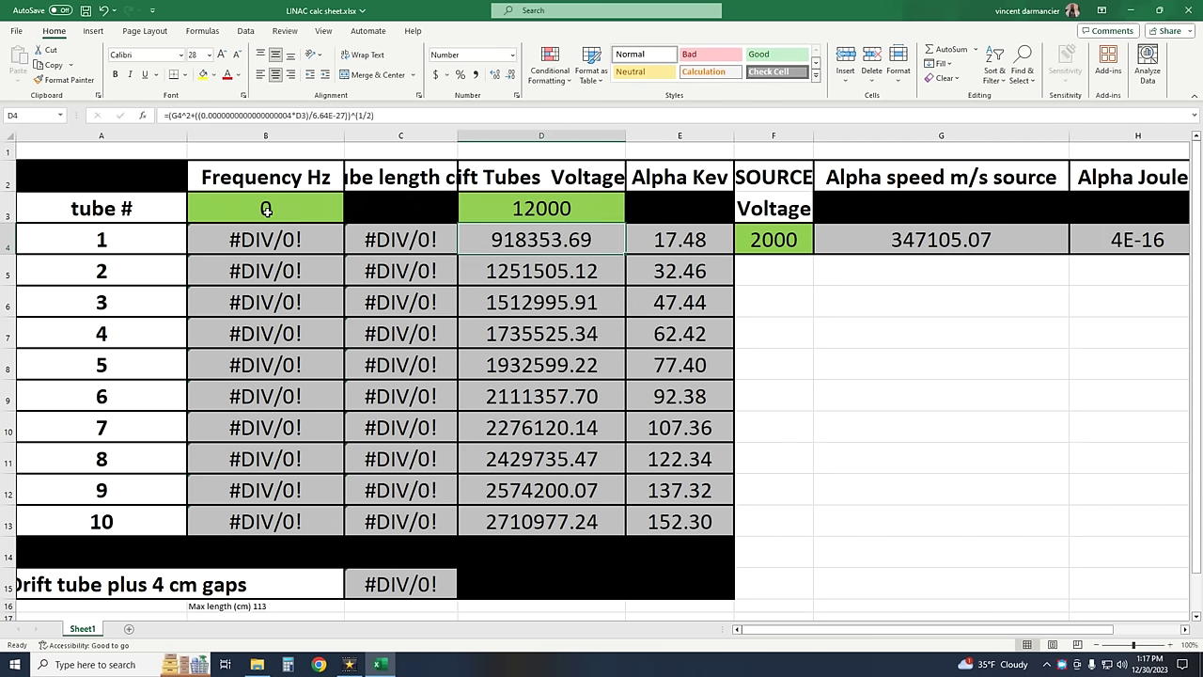
{"action": "left_click", "coordinate": [266, 208]}
{"action": "type", "text": "4000000"}
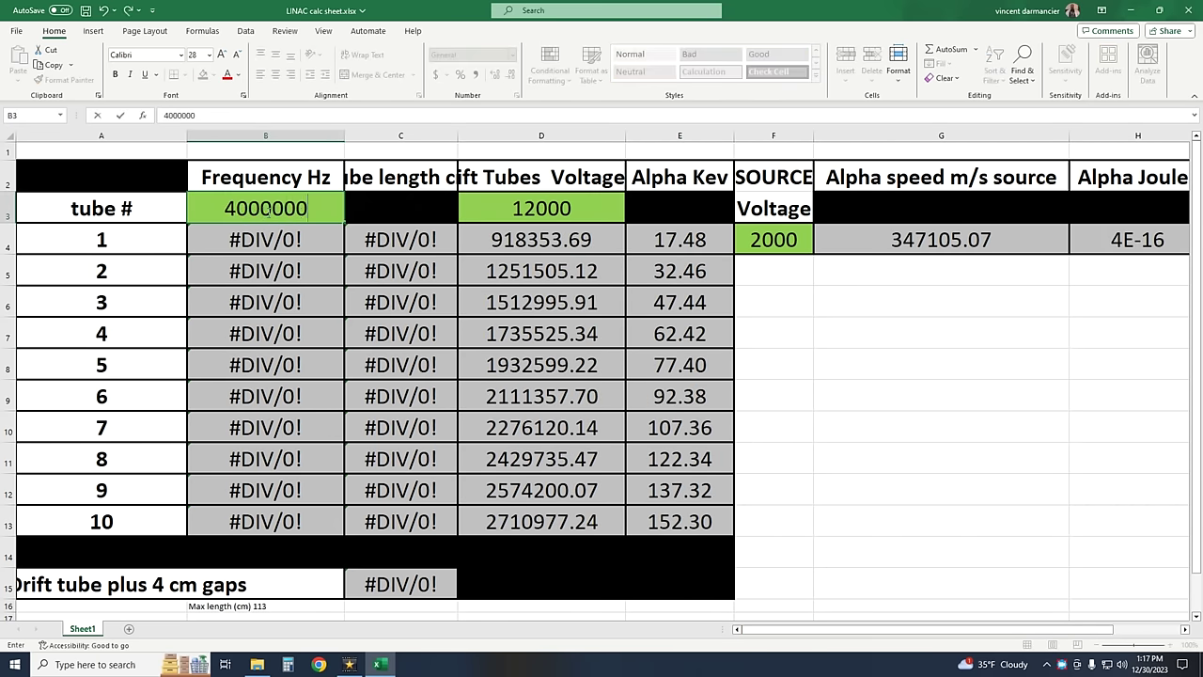
{"action": "key", "text": "Return"}
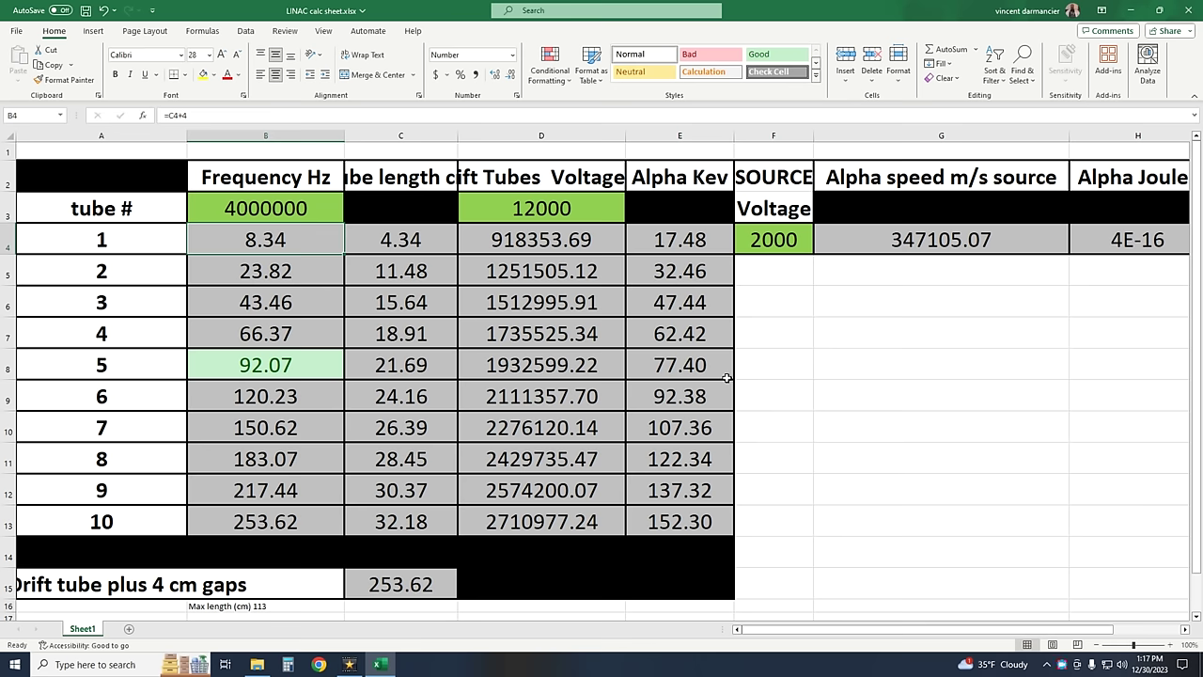
{"action": "left_click", "coordinate": [723, 400]}
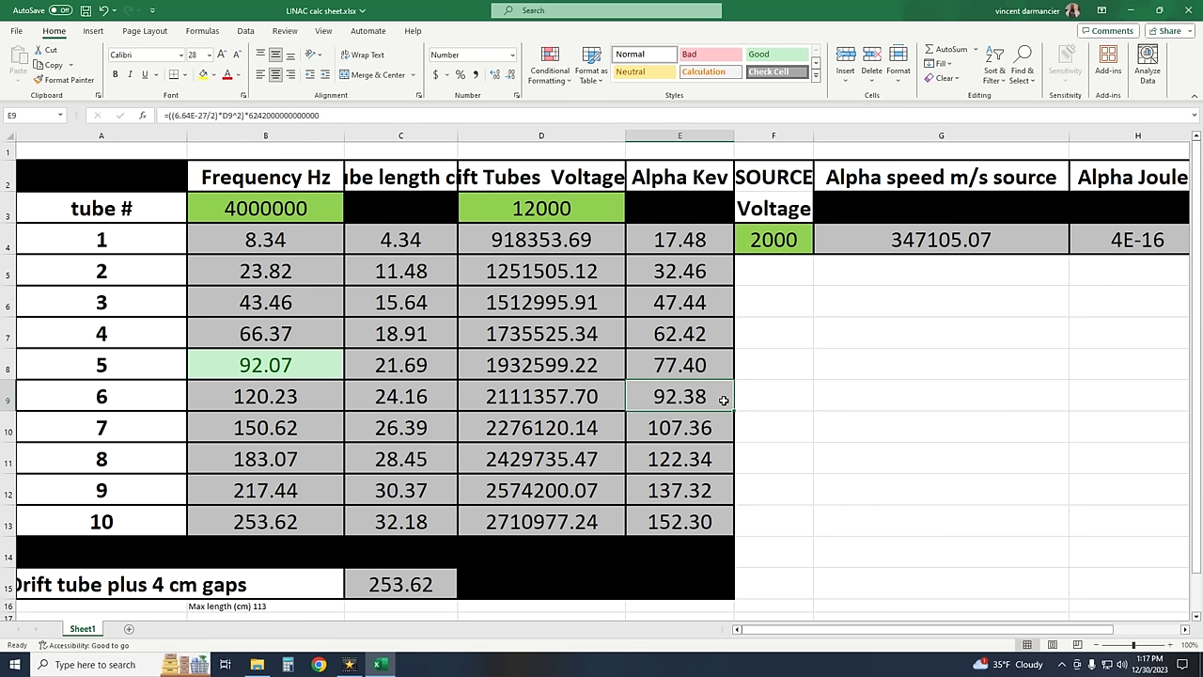
Step: Set the frequency to 10000000 Hz and the drift tube voltage to 23000 V
{"action": "left_click", "coordinate": [302, 212]}
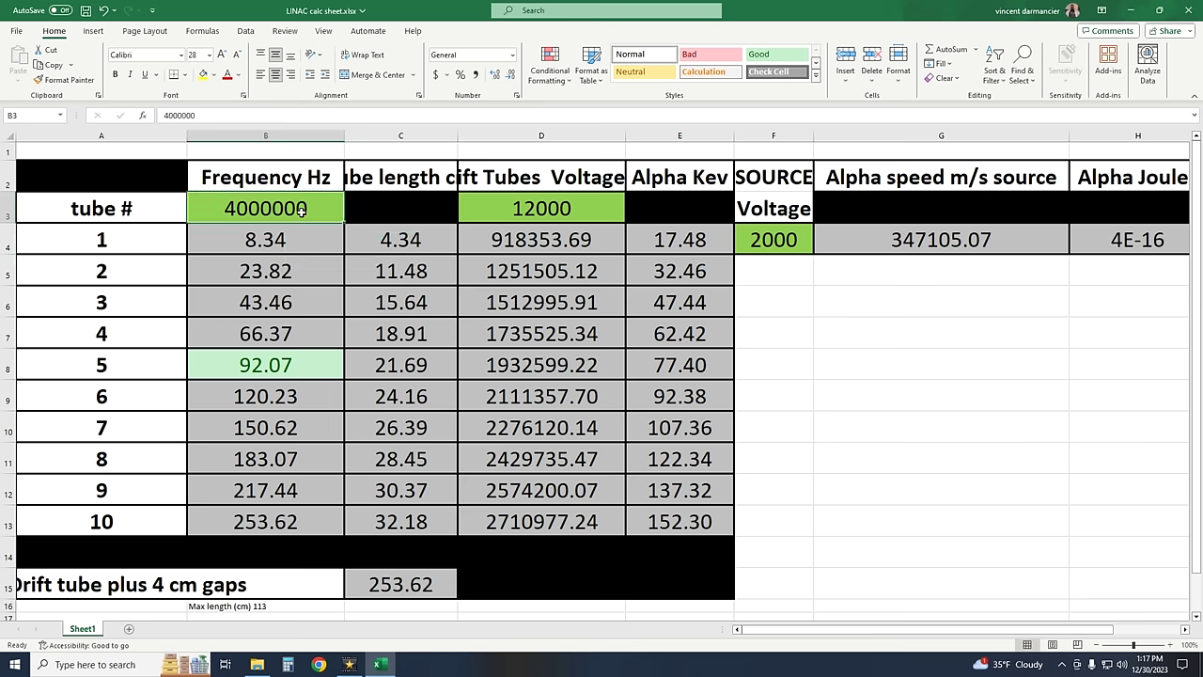
{"action": "type", "text": "10000000"}
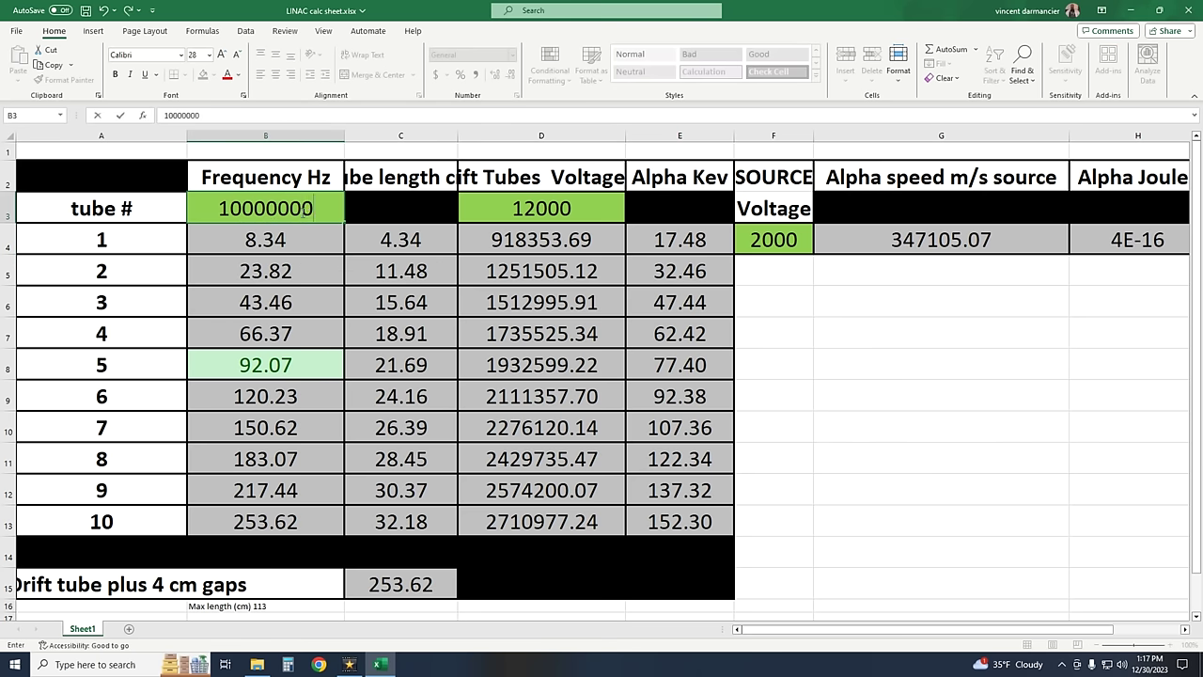
{"action": "key", "text": "Return"}
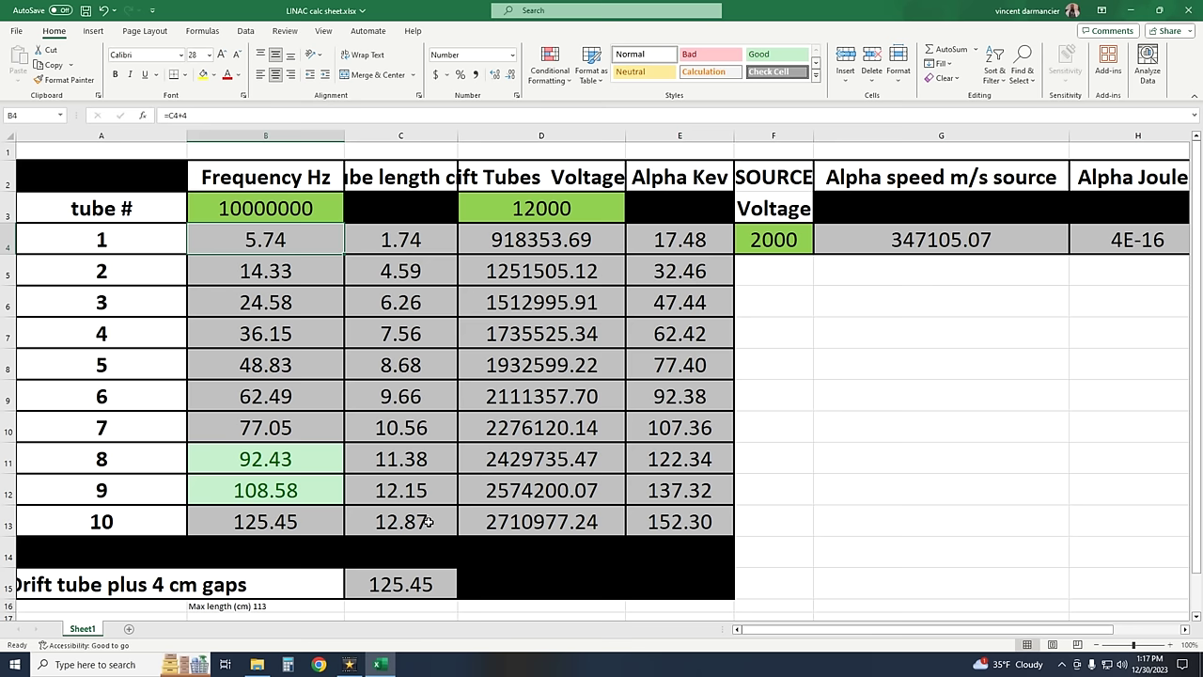
{"action": "left_click", "coordinate": [524, 208]}
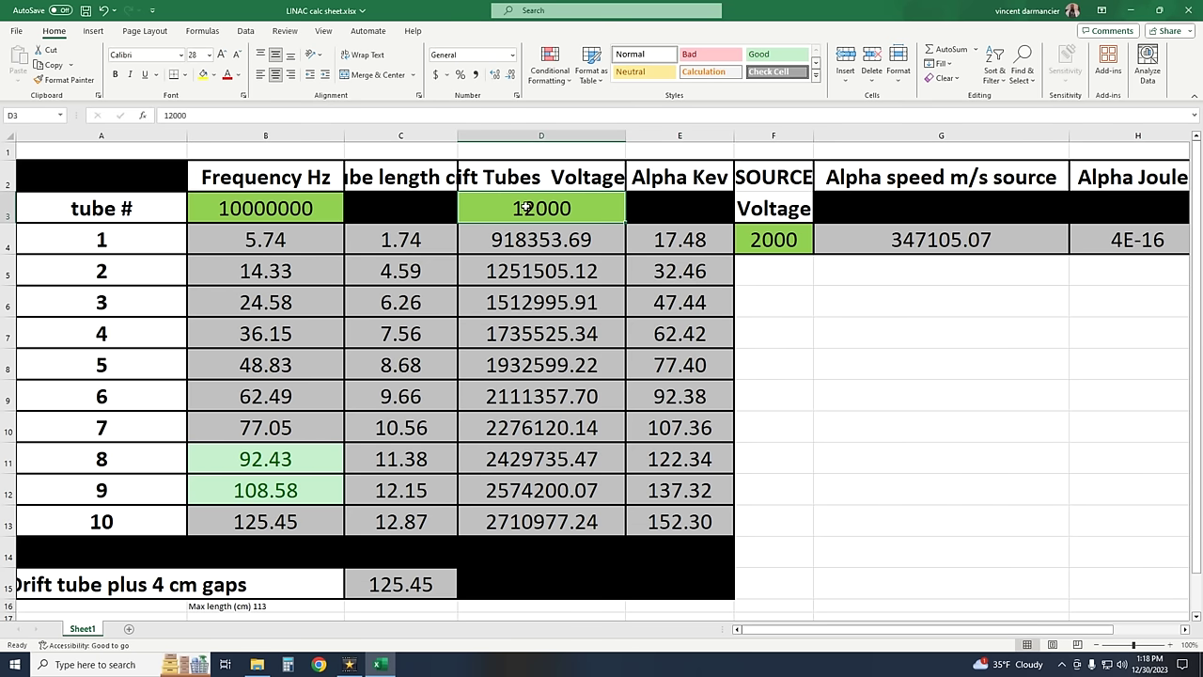
{"action": "type", "text": "23000"}
{"action": "key", "text": "Return"}
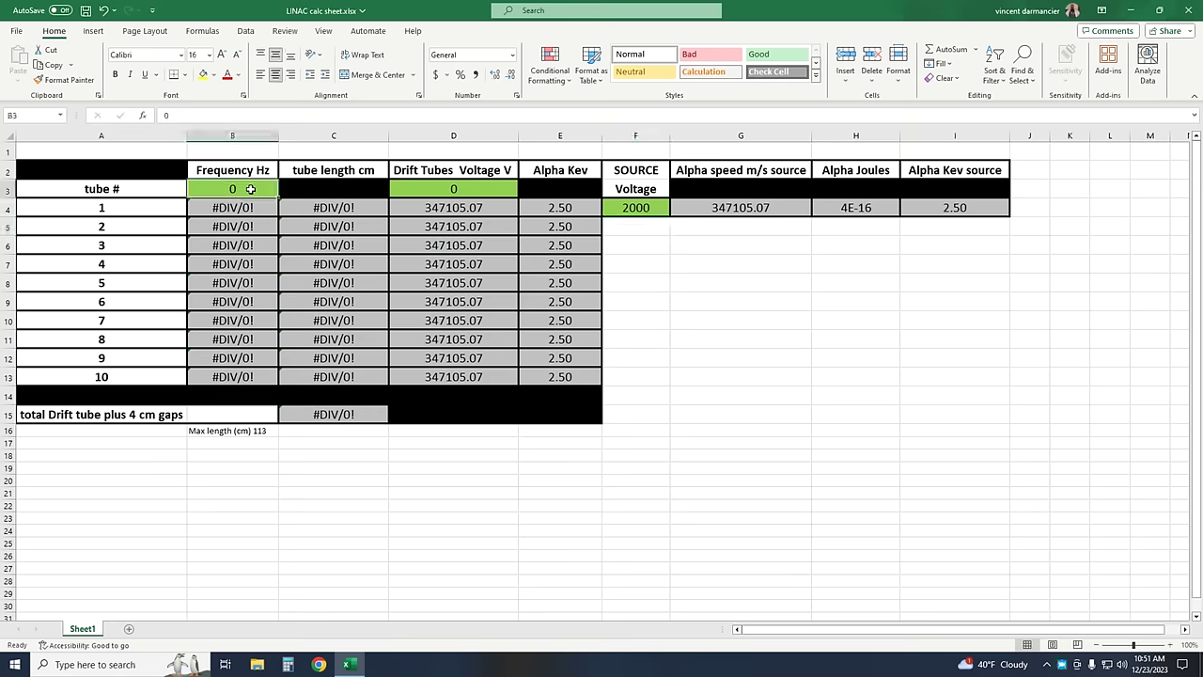
Step: Recalculate the first two tube lengths with a frequency of 500000 Hz and a drift tube voltage of 15000 V
{"action": "type", "text": "500000"}
{"action": "key", "text": "Return"}
{"action": "left_click", "coordinate": [390, 188]}
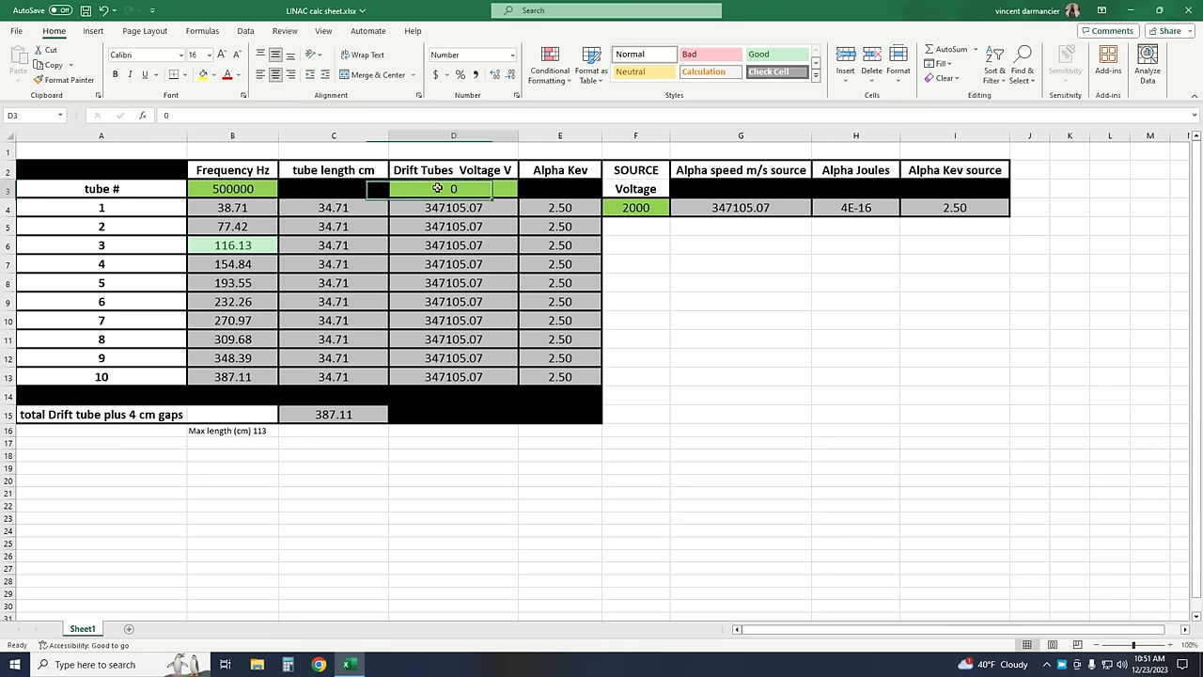
{"action": "type", "text": "15000"}
{"action": "key", "text": "Return"}
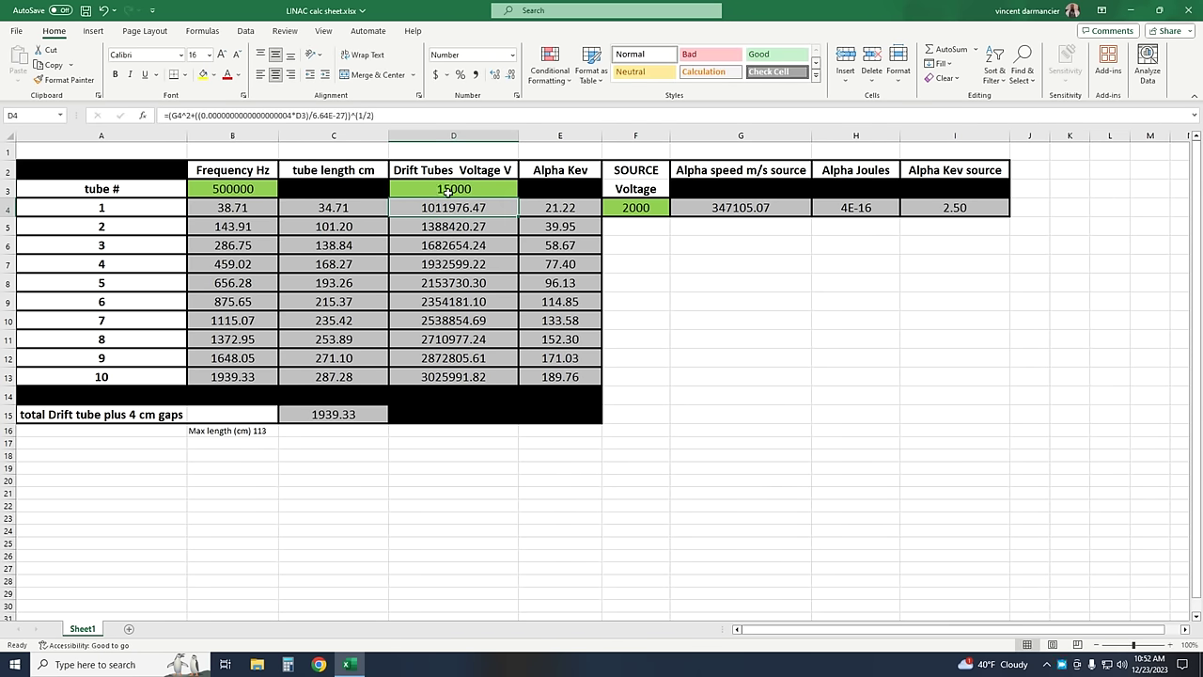
{"action": "left_click", "coordinate": [340, 205]}
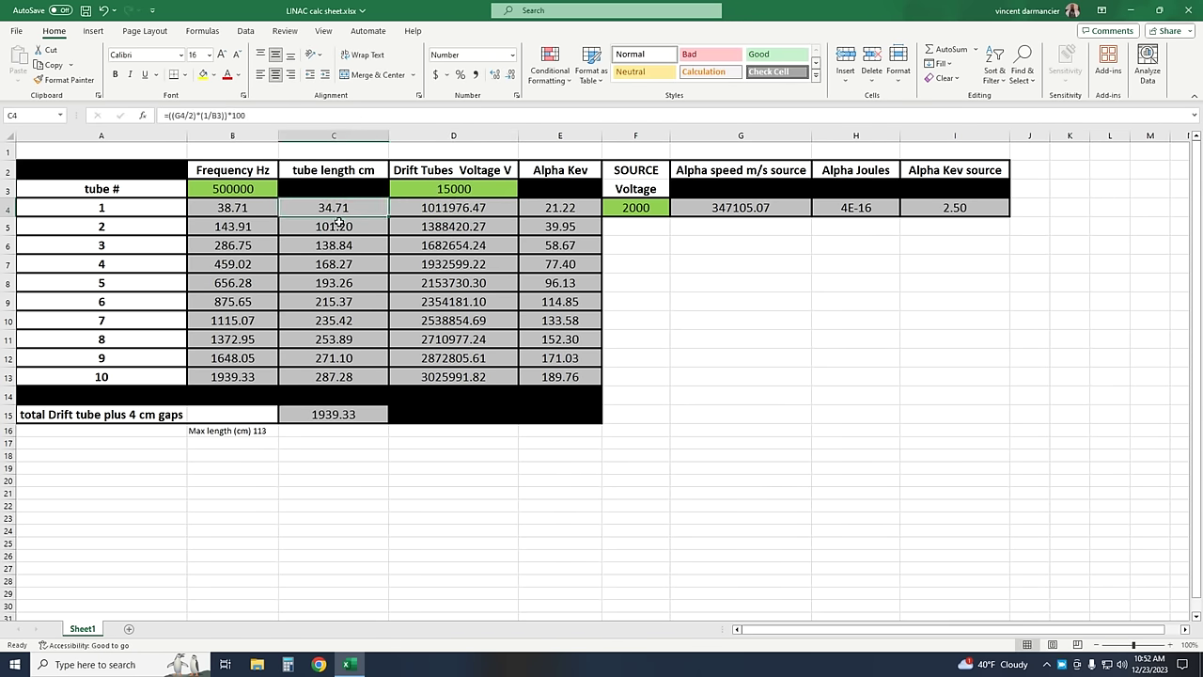
{"action": "left_click", "coordinate": [338, 222]}
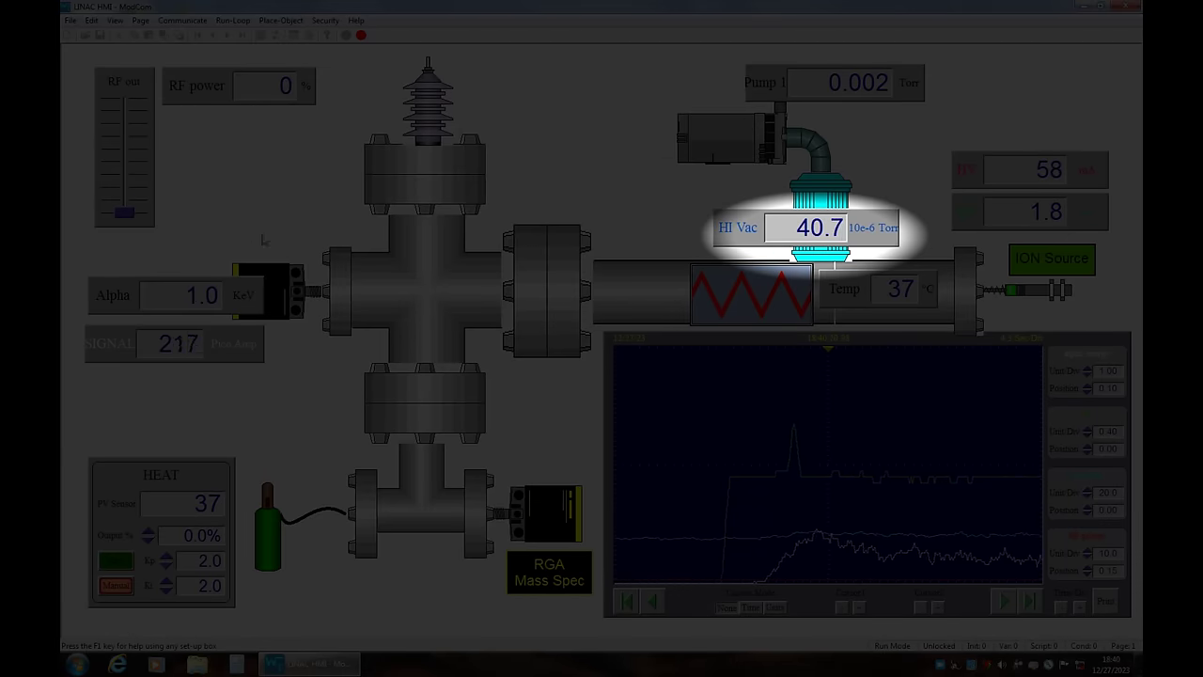
Step: Raise the RF output slightly above zero in the LINAC HMI
{"action": "left_click_drag", "start_coordinate": [124, 212], "coordinate": [134, 193]}
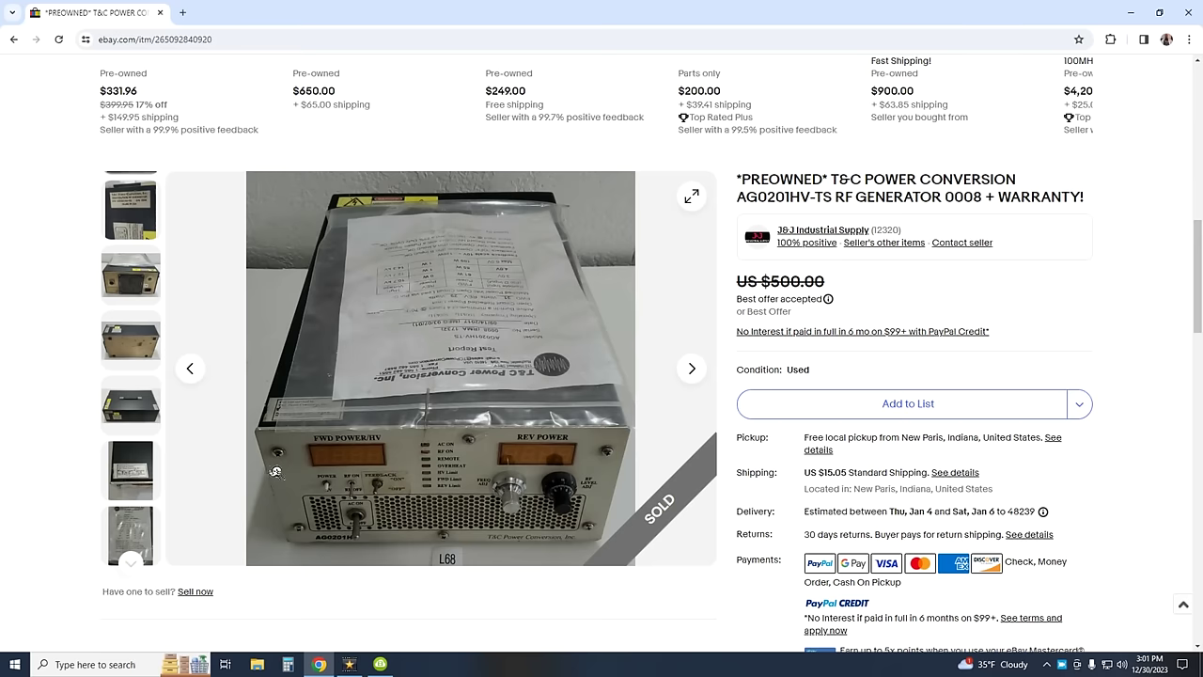
Step: Open the test report photo in the RF generator's eBay listing and enlarge it
{"action": "left_click", "coordinate": [137, 522]}
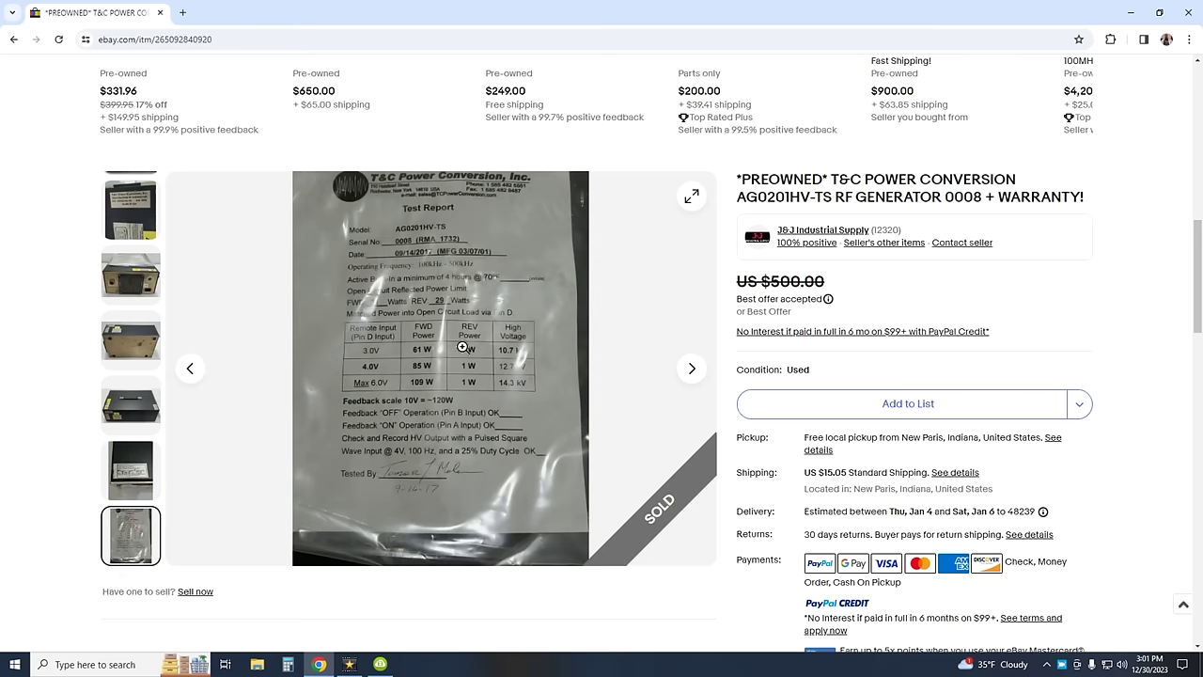
{"action": "left_click", "coordinate": [462, 346]}
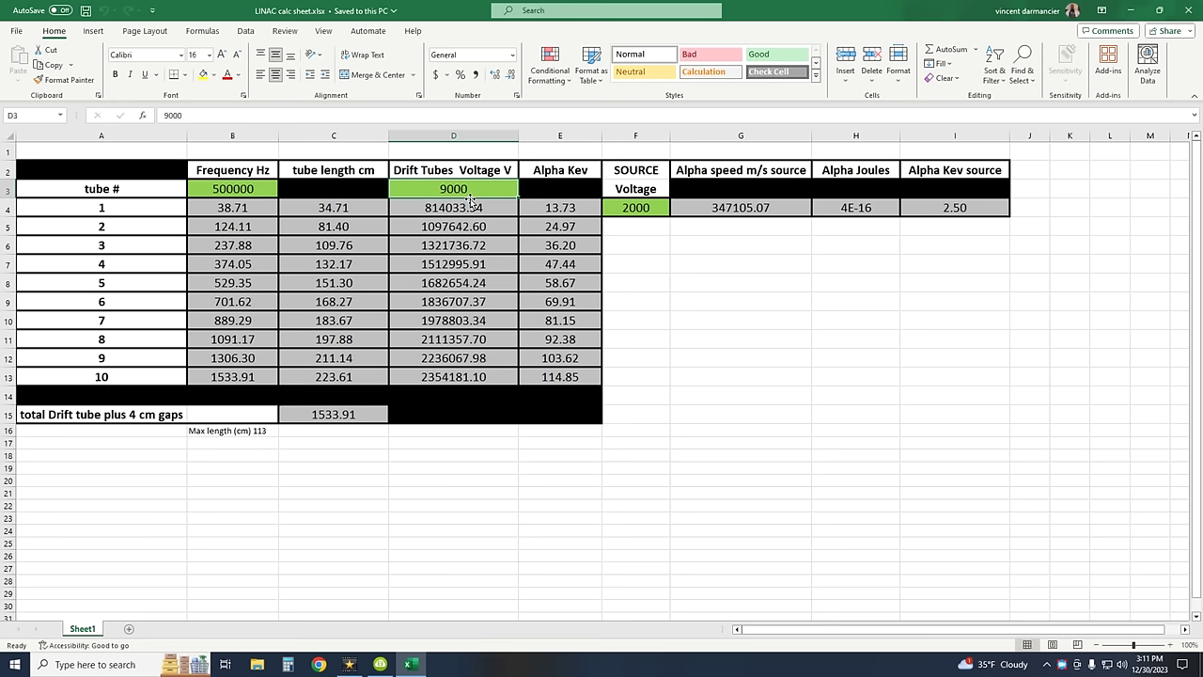
Step: Set the drift tube voltage to 7500 V in the LINAC calc sheet and check the alpha energy for tube 1
{"action": "type", "text": "7500"}
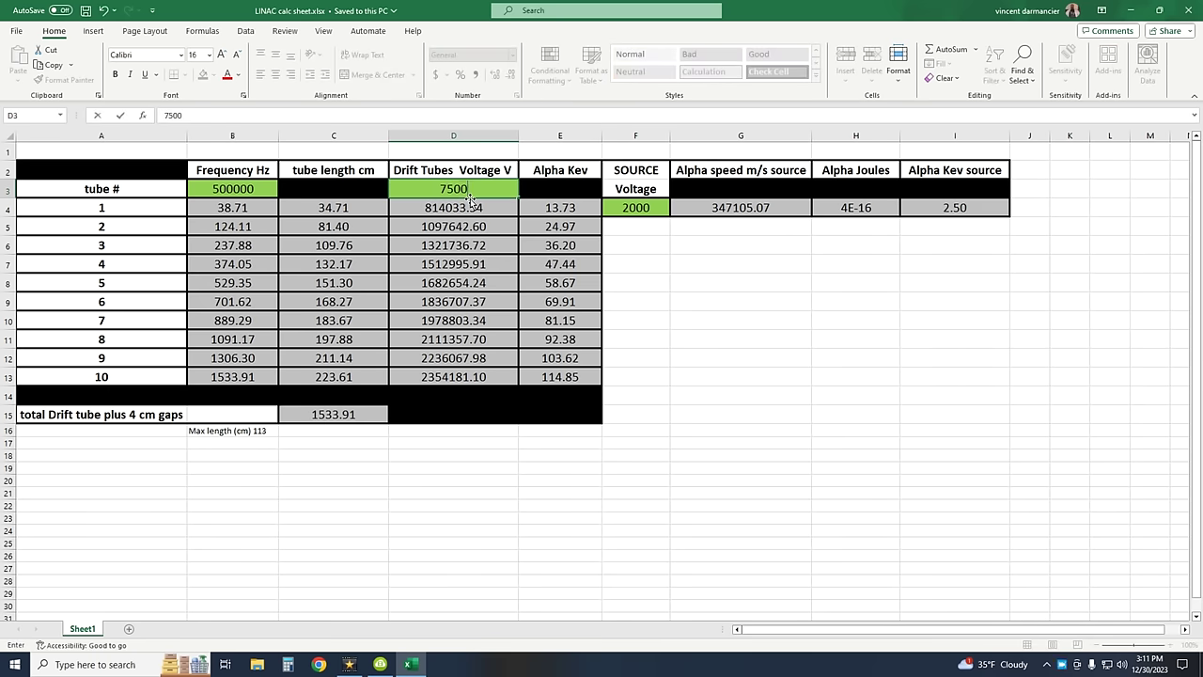
{"action": "key", "text": "Return"}
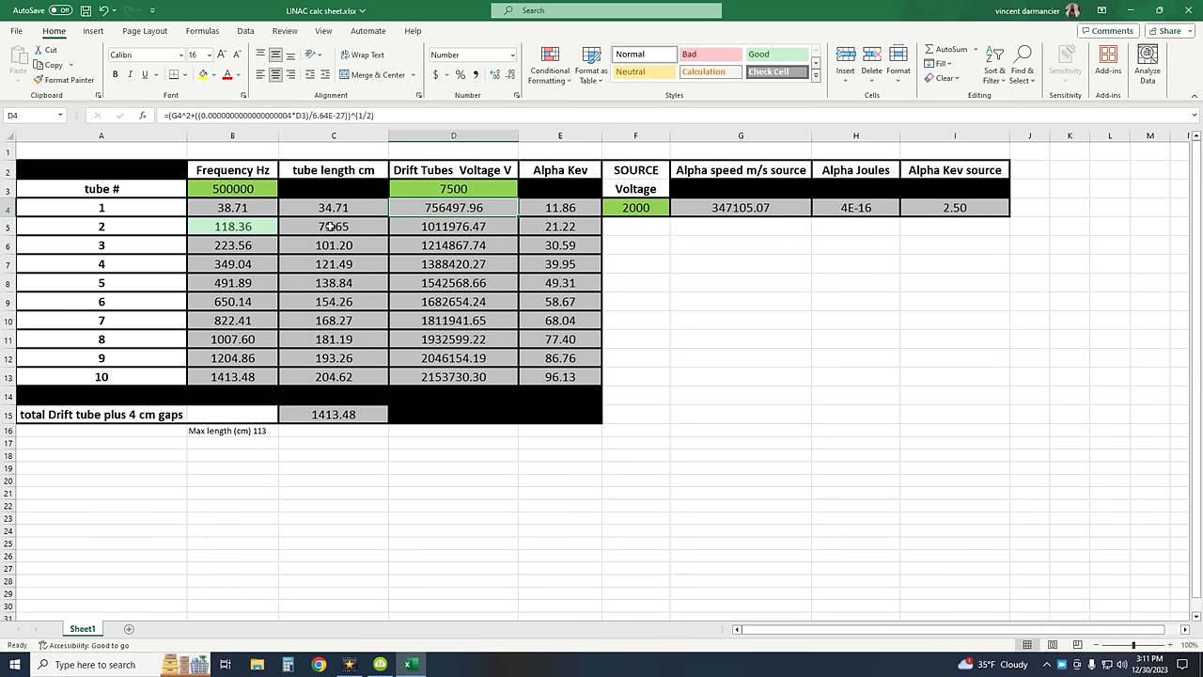
{"action": "left_click", "coordinate": [579, 208]}
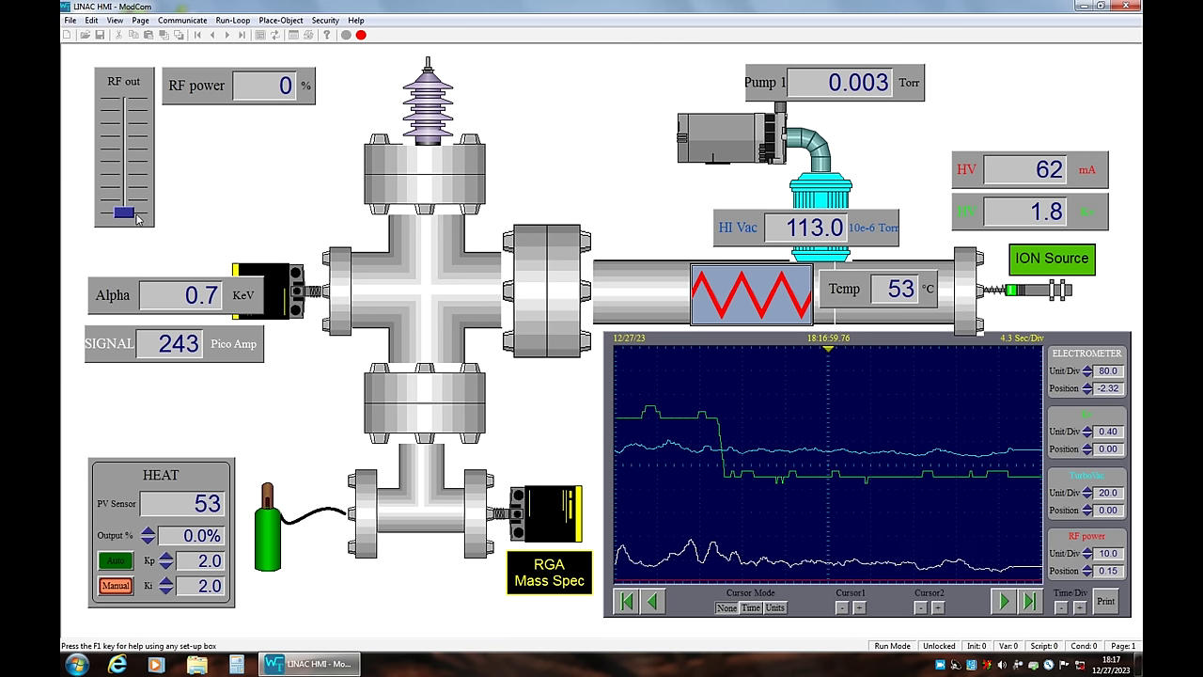
Step: Raise the RF output to 41% in the LINAC HMI
{"action": "left_click_drag", "start_coordinate": [131, 209], "coordinate": [133, 168]}
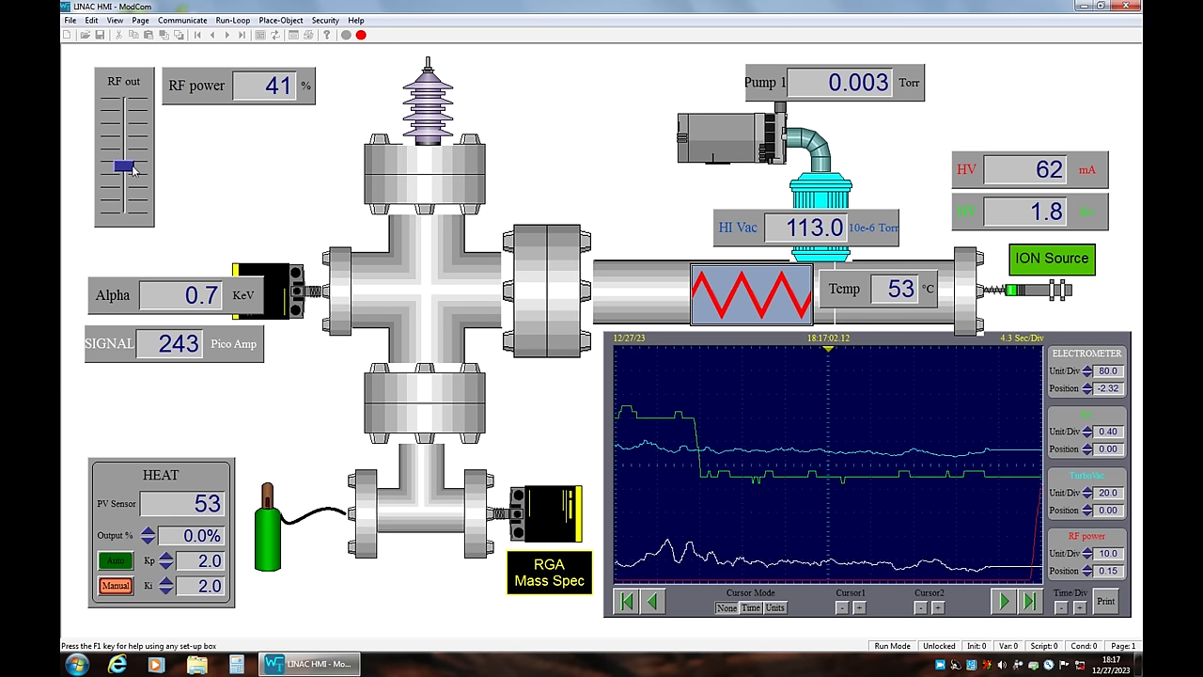